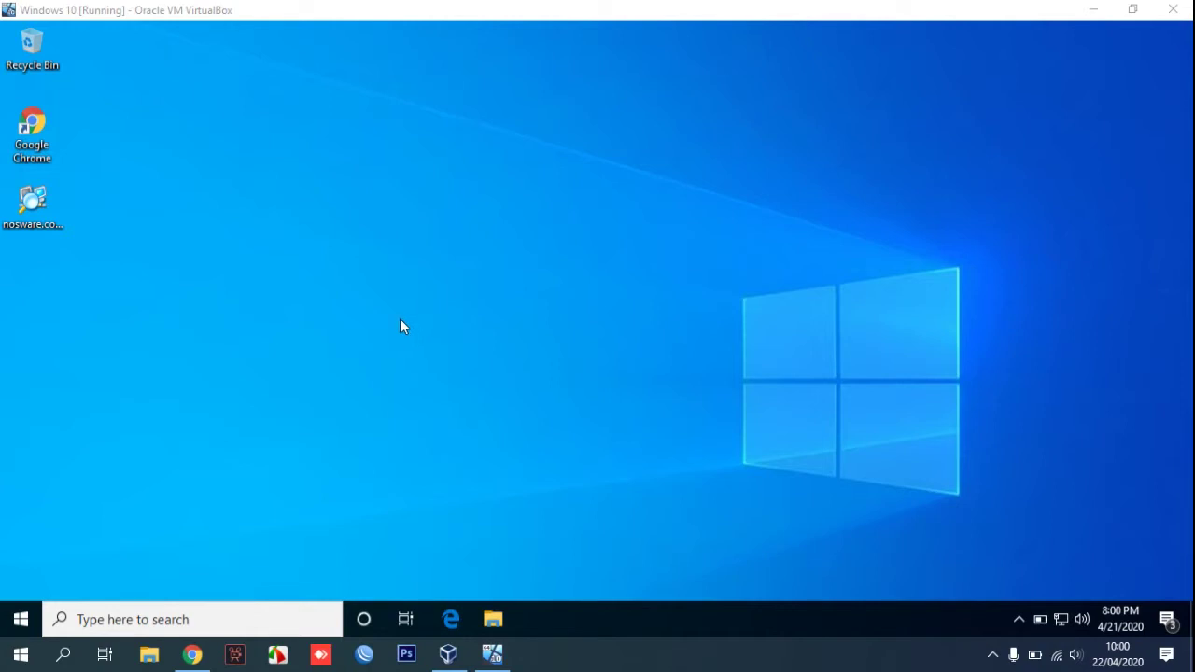
Launch the Advanced IP Scanner setup in English, choose the portable Run option, accept the license agreement and start the program.
left_click(28, 204)
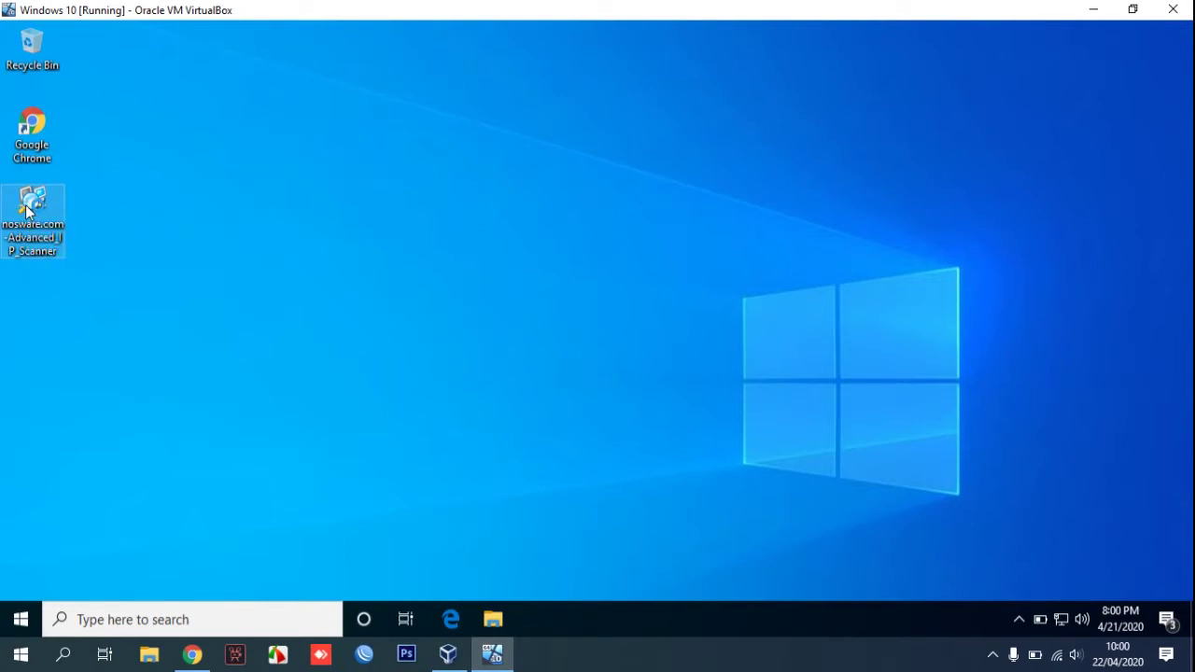
double_click(25, 207)
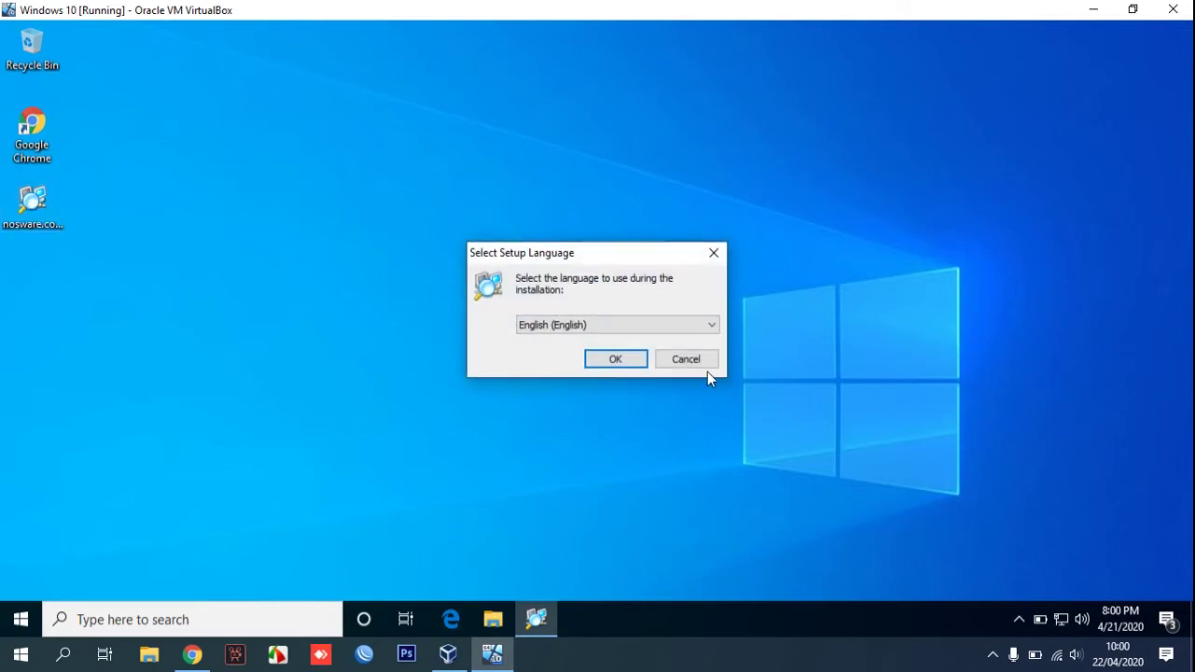
left_click(615, 359)
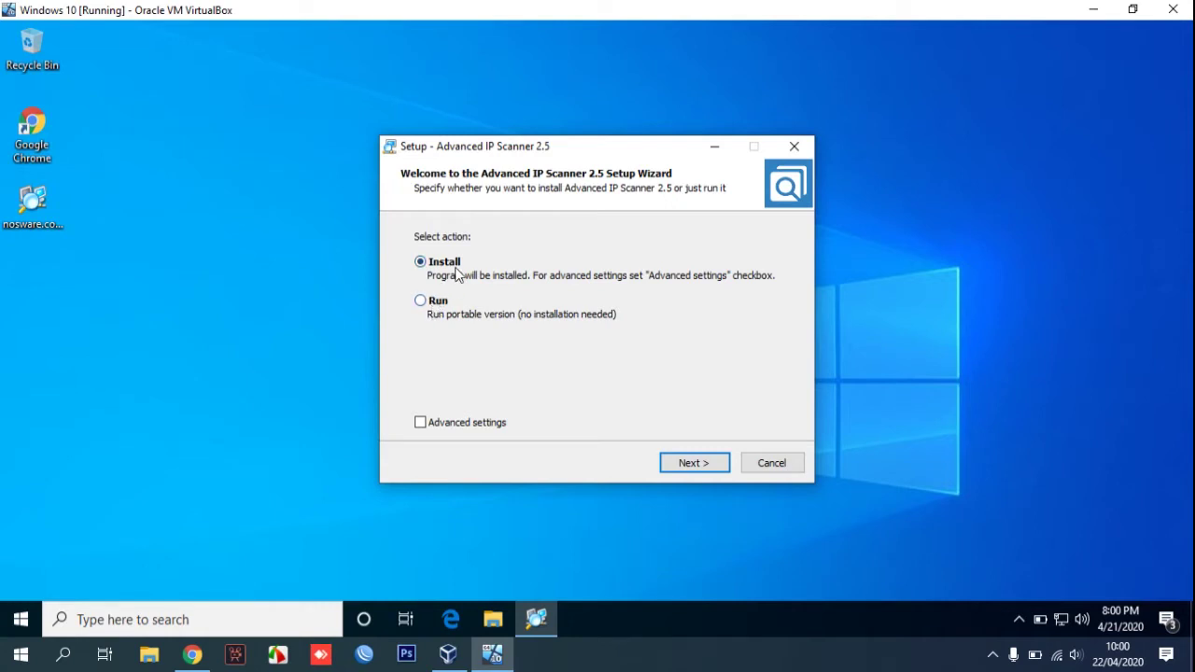
left_click(439, 306)
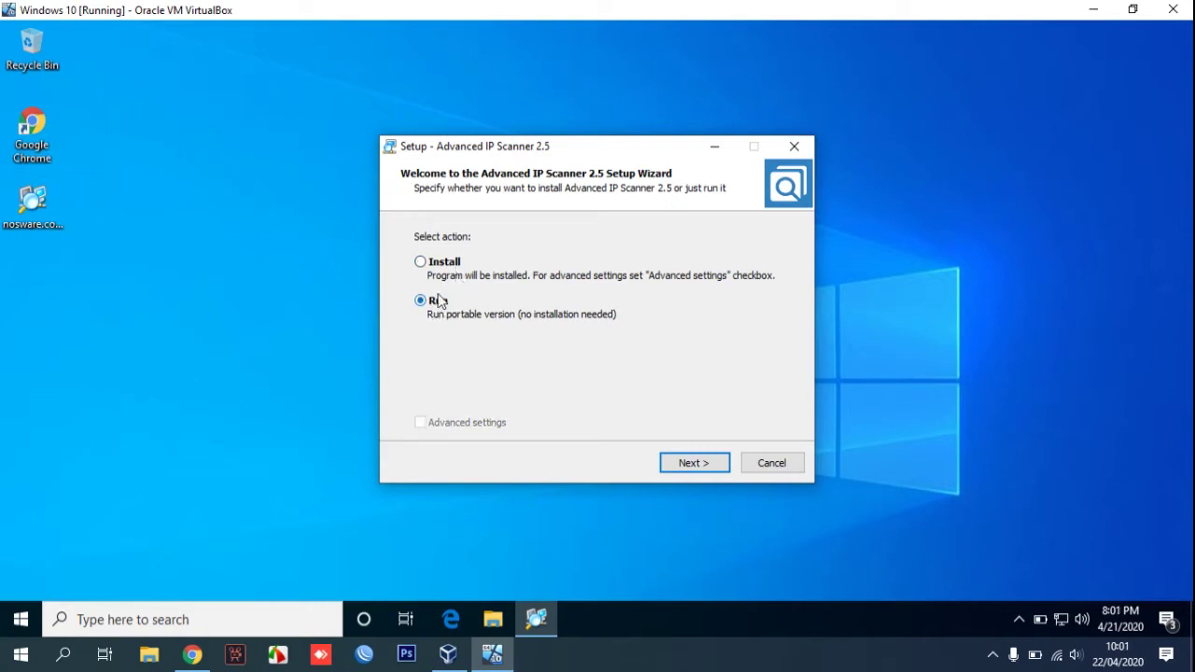
left_click(692, 464)
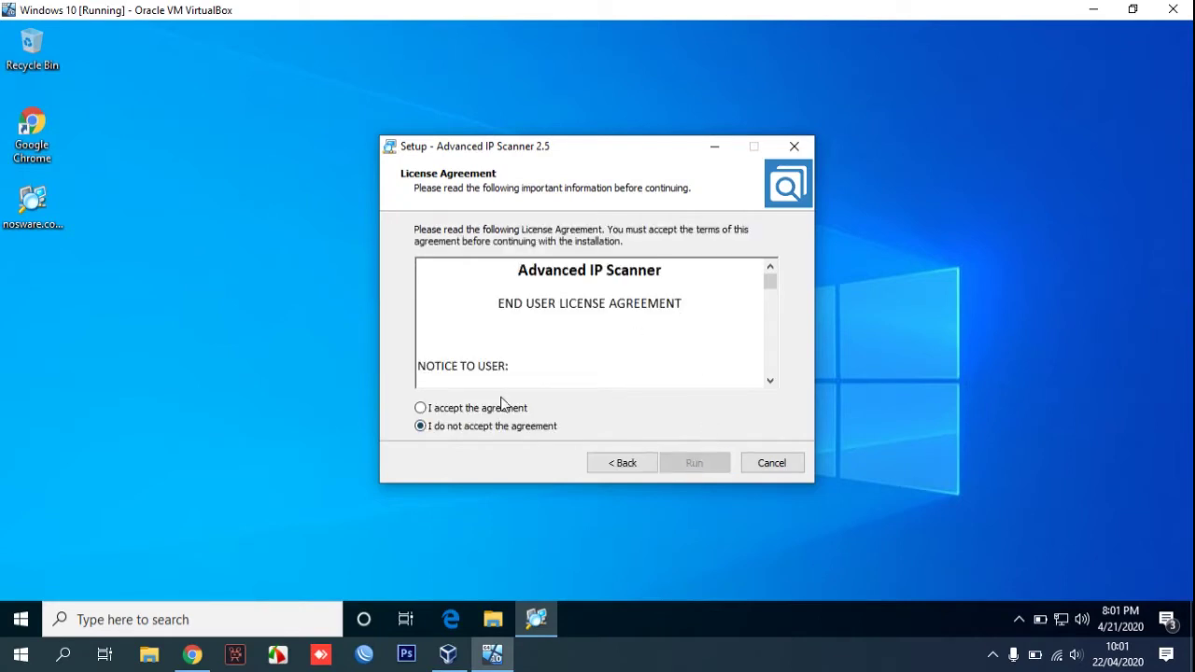
left_click(463, 412)
left_click(694, 462)
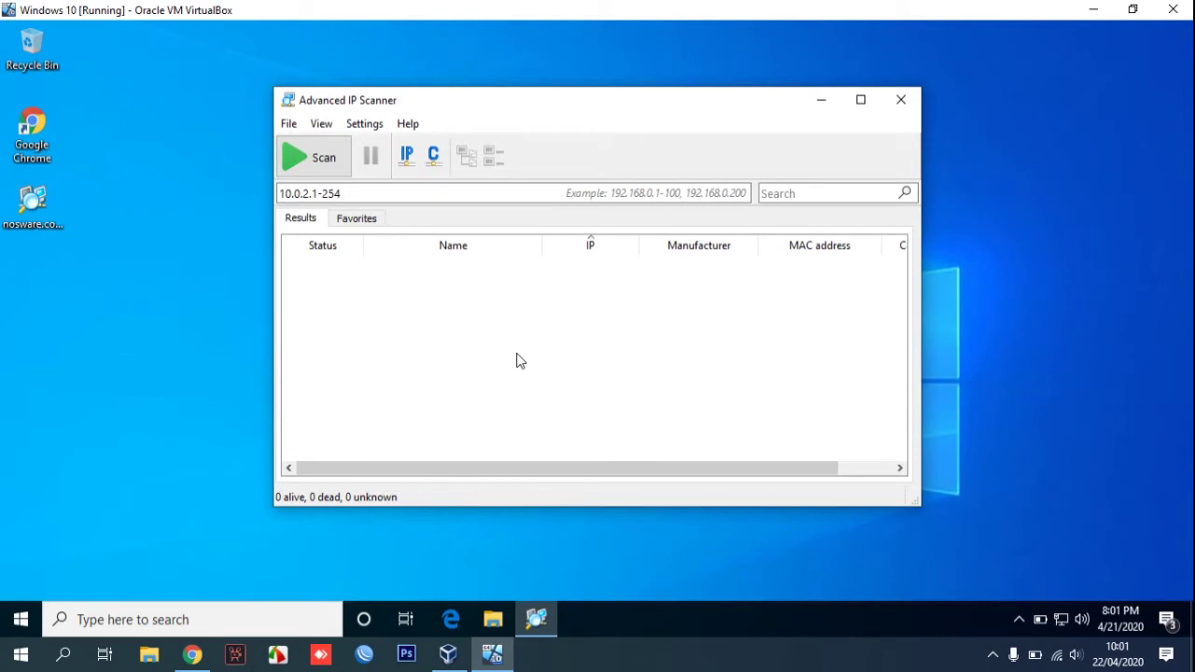
Scan the IP range 10.0.2.1-254 in a maximized window and widen the Manufacturer column of the results.
left_click(319, 177)
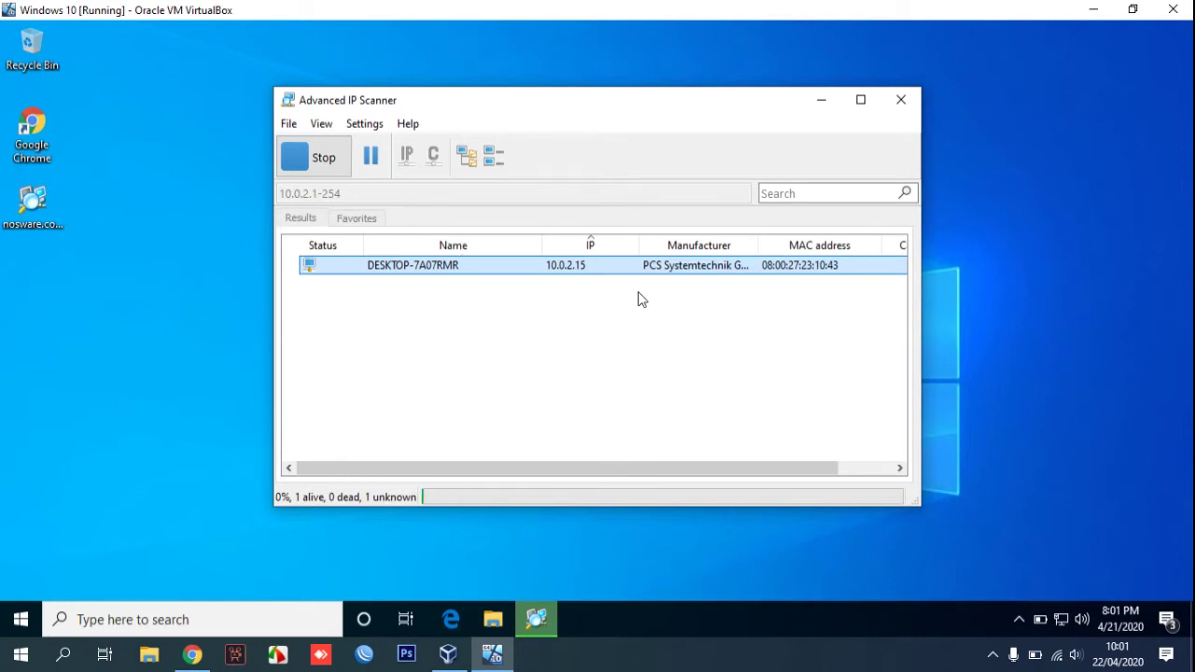
left_click(860, 99)
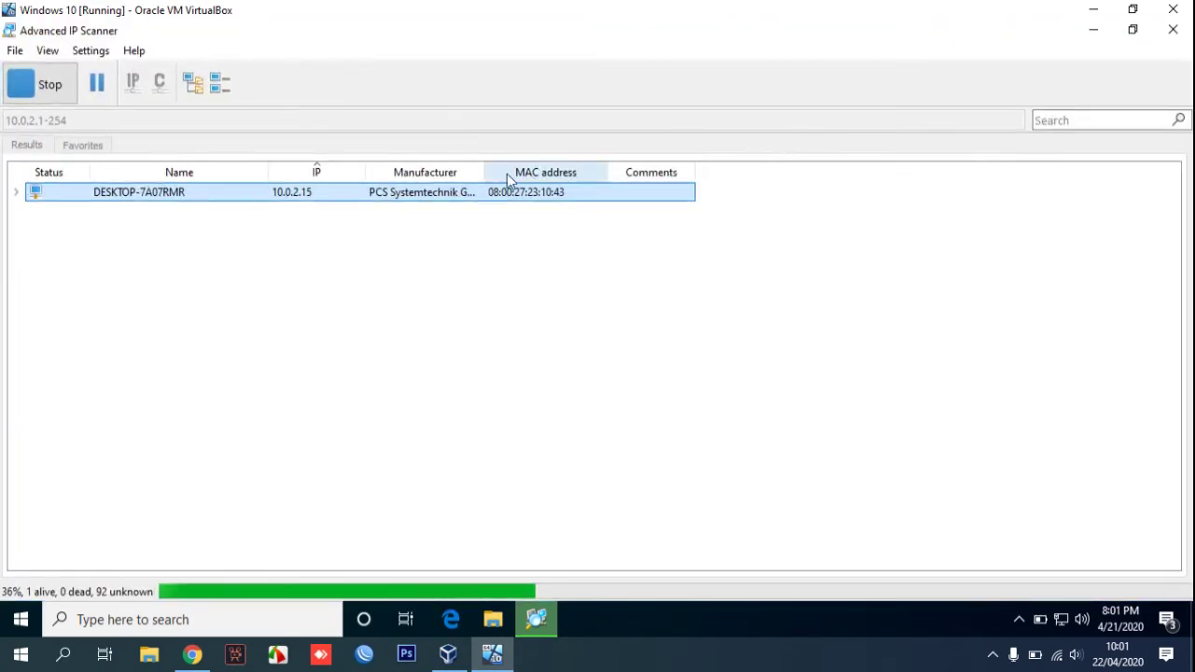
left_click_drag(484, 172, 575, 174)
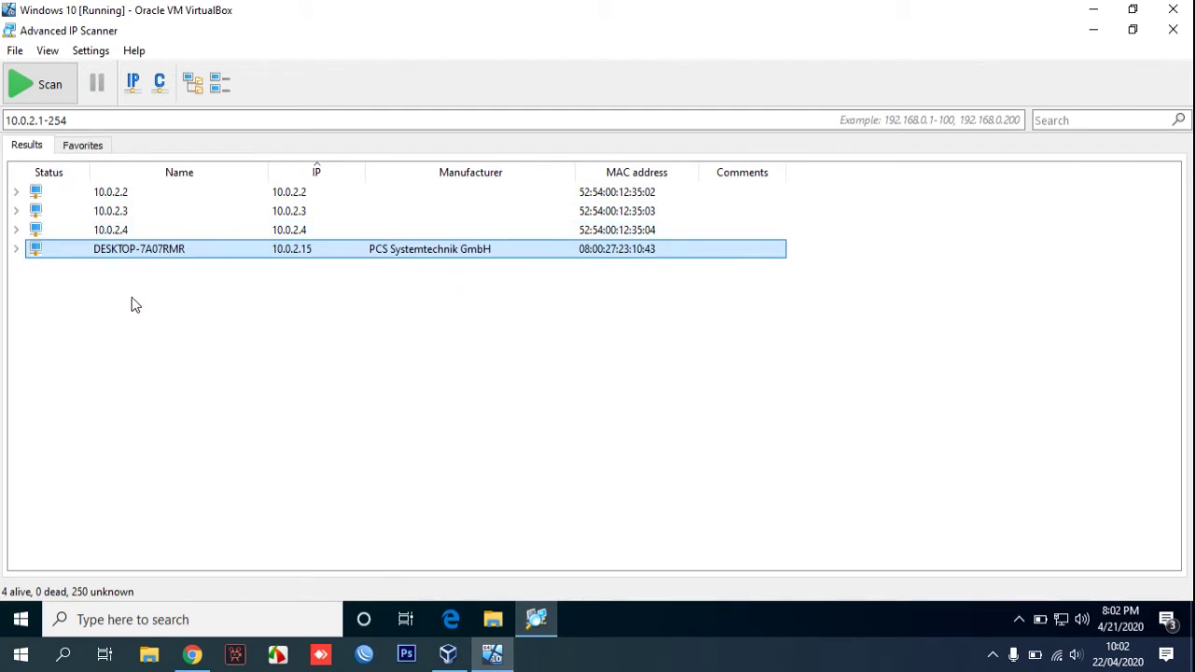
Expand all four found hosts to list their shared folders, and view the Users share of host 10.0.2.15.
left_click(16, 249)
left_click(15, 230)
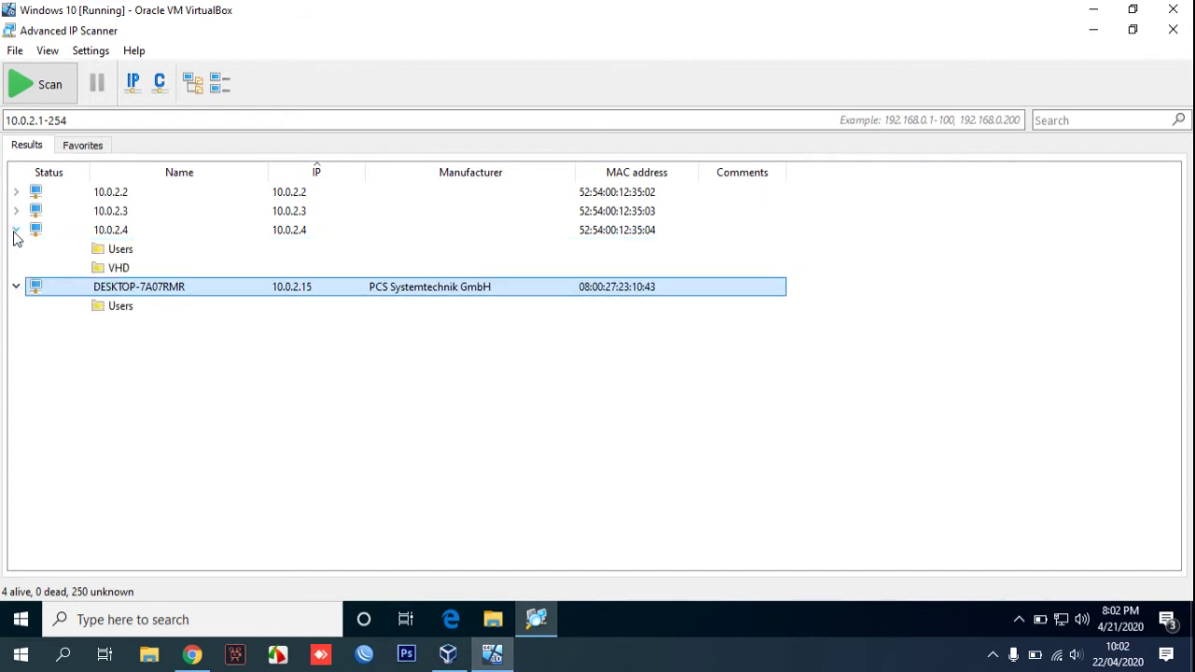
left_click(16, 212)
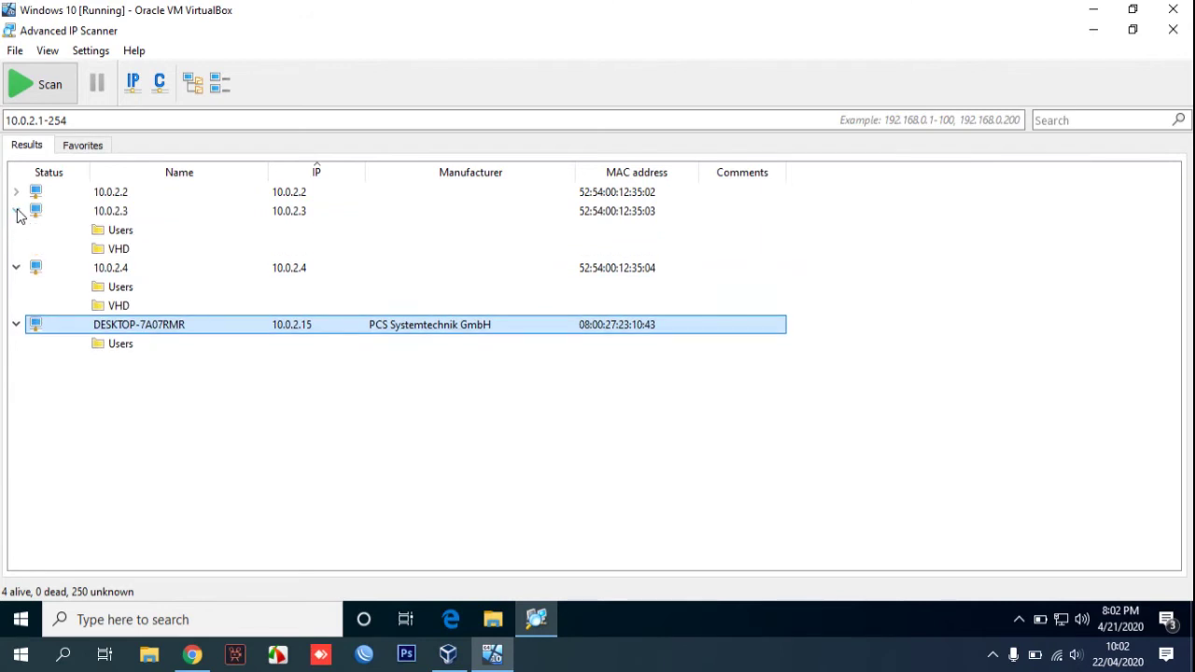
left_click(19, 194)
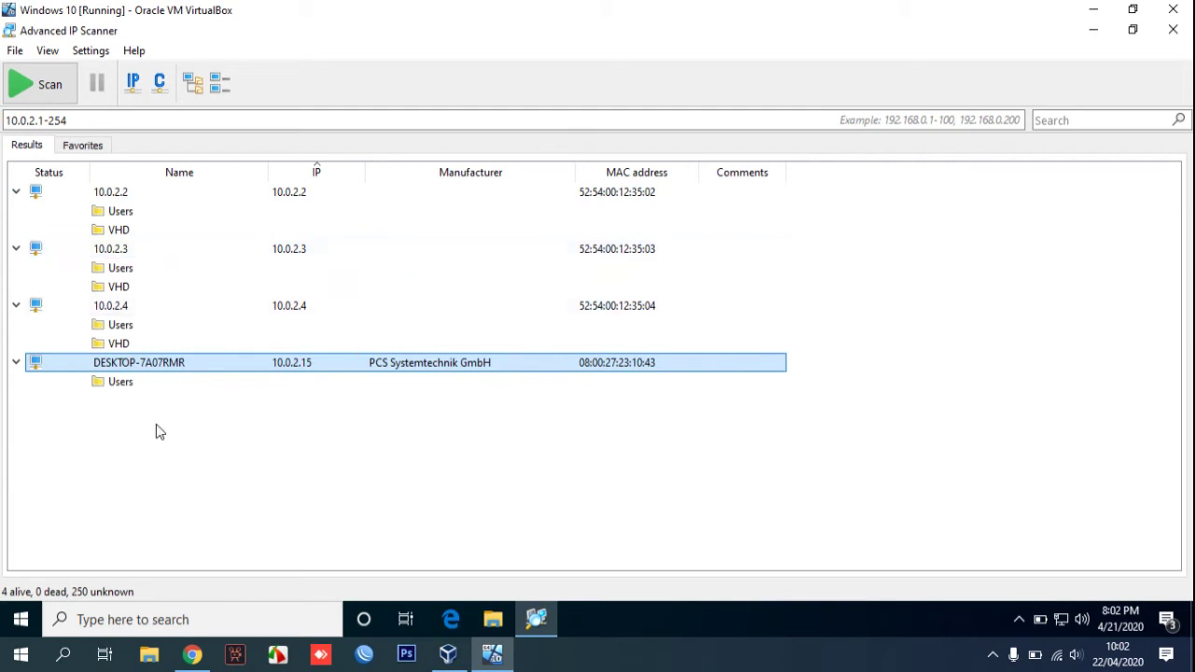
double_click(127, 382)
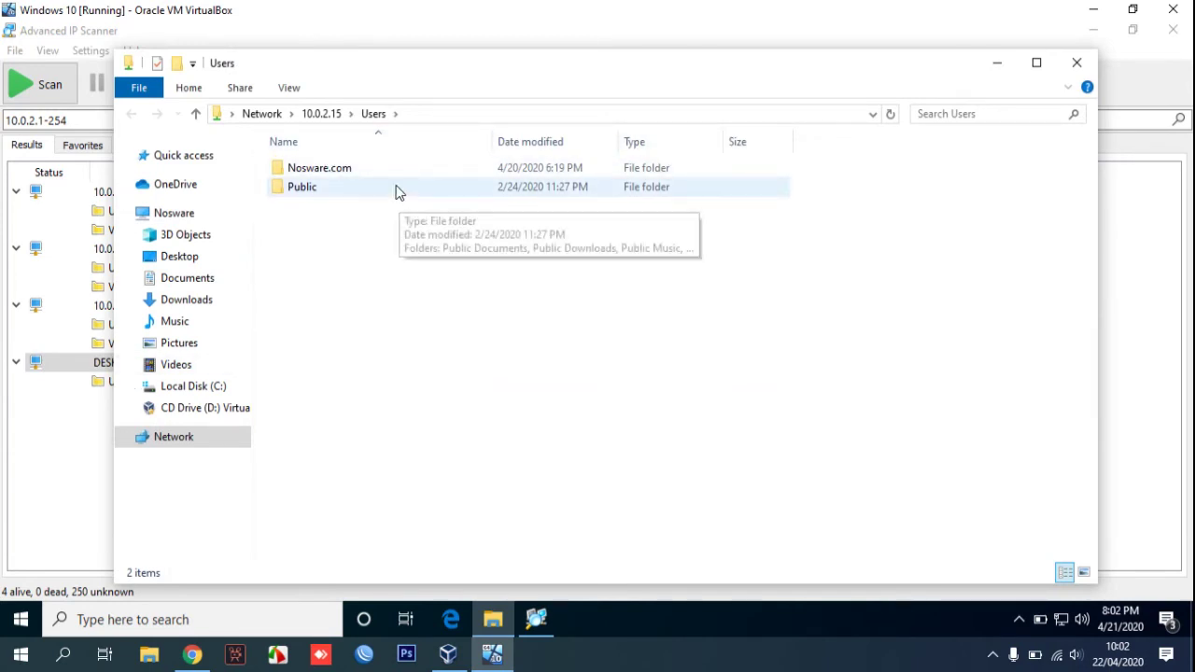
left_click(1077, 61)
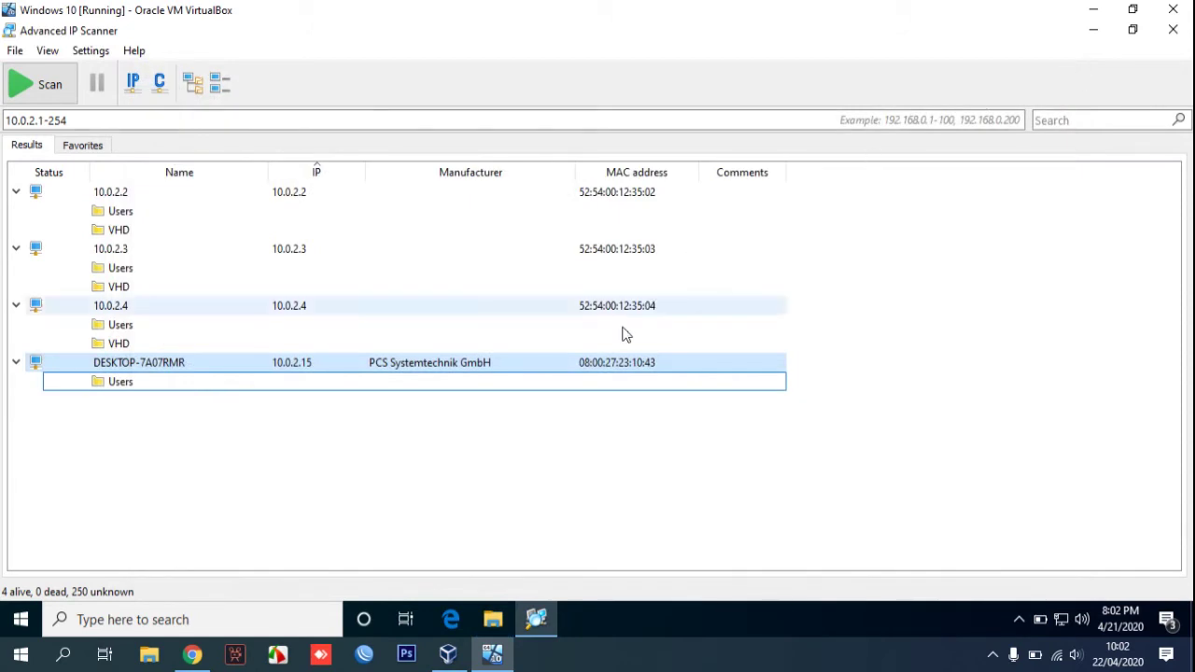
Select host 10.0.2.15 and fill the scan range with the local subnet, 10.0.2.1-254.
left_click(325, 369)
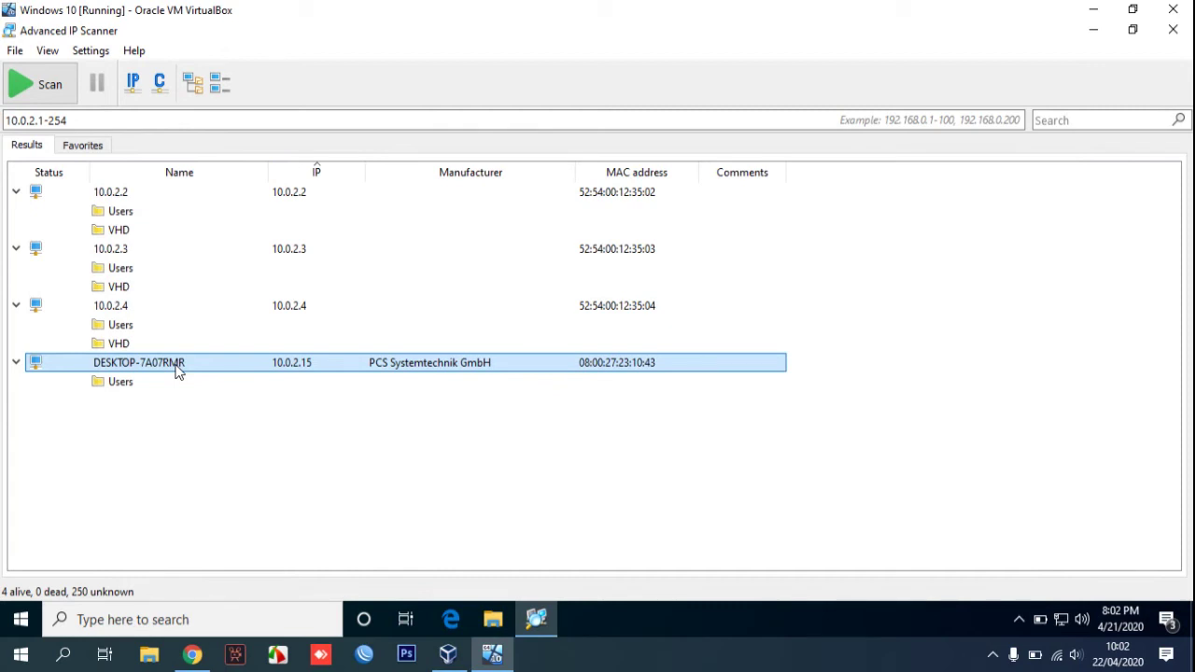
left_click(131, 85)
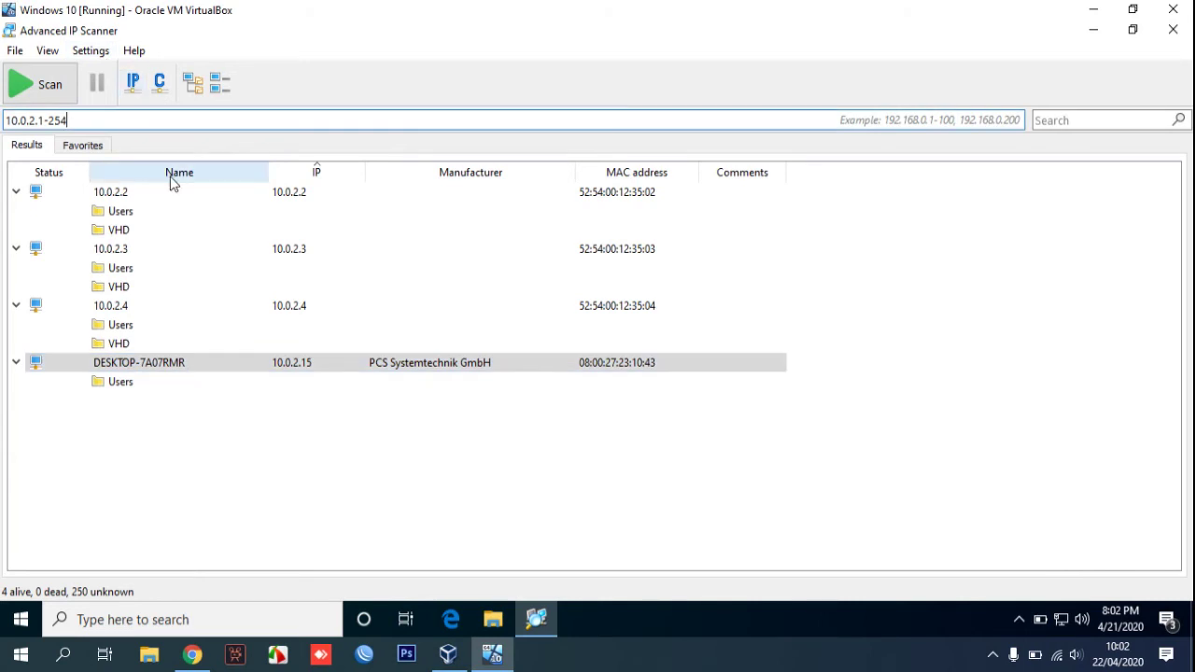
Save the scan results to the Desktop as a CSV file named results, and reveal the desktop.
left_click(18, 55)
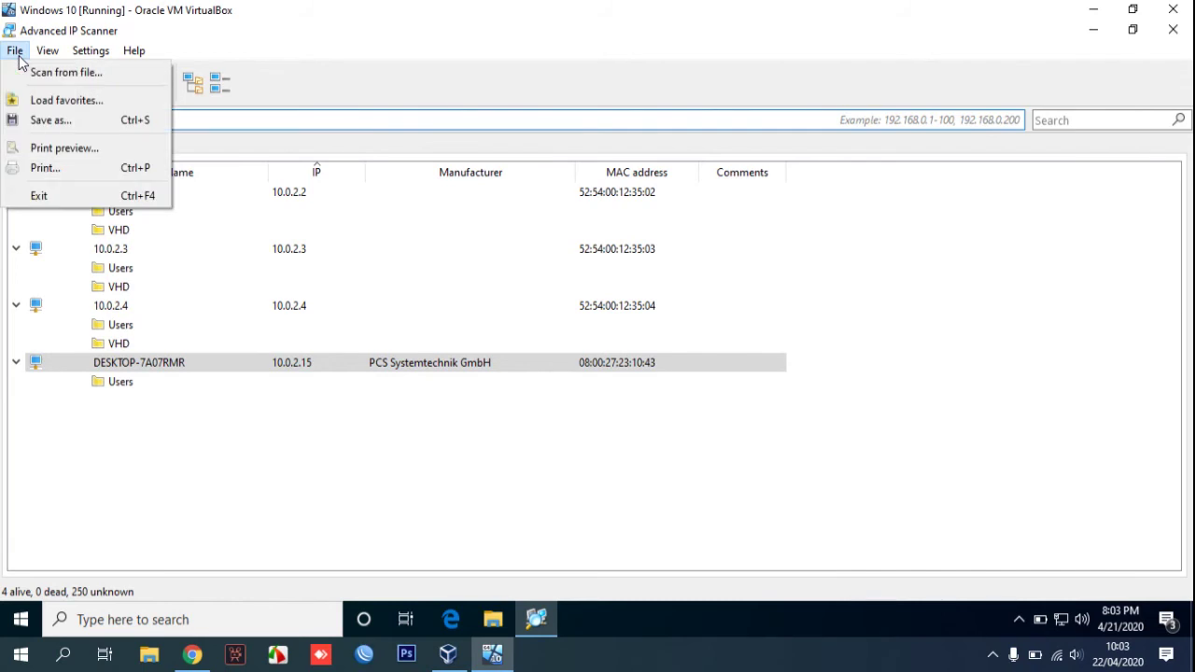
mouse_move(40, 57)
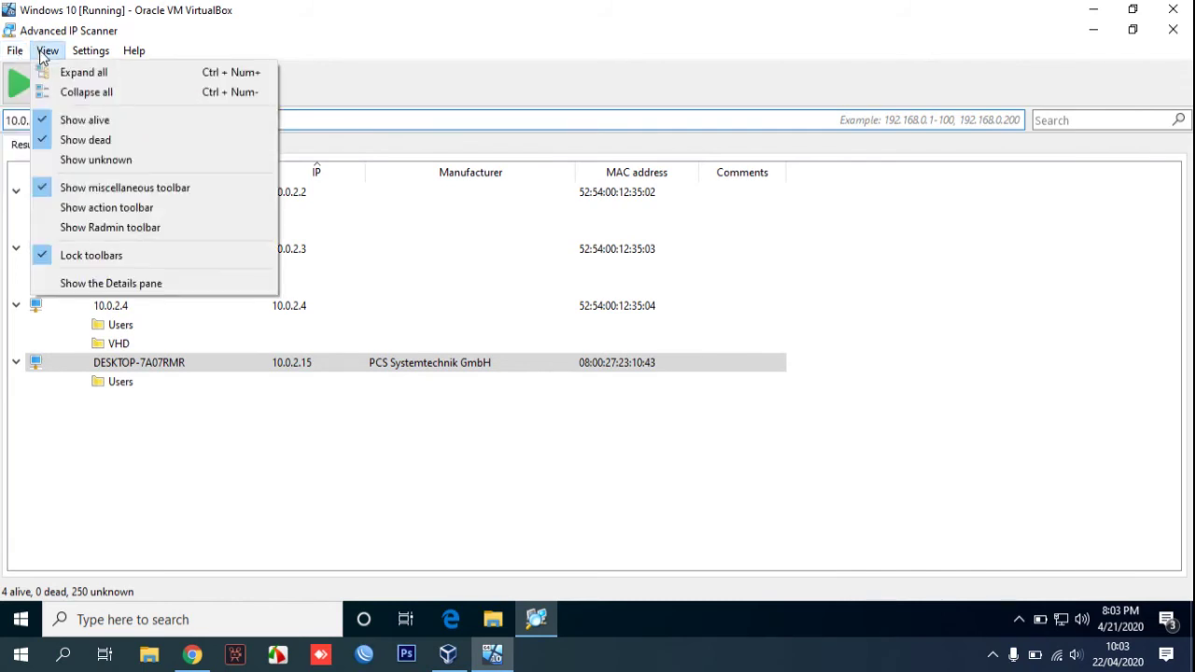
mouse_move(100, 56)
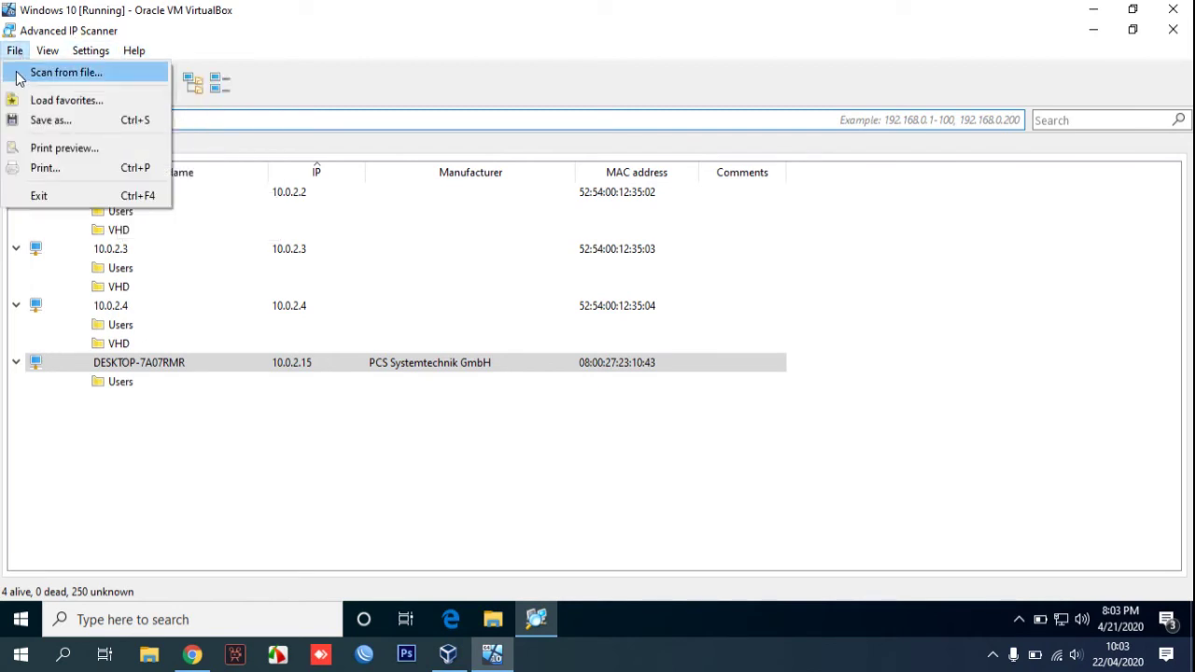
left_click(34, 120)
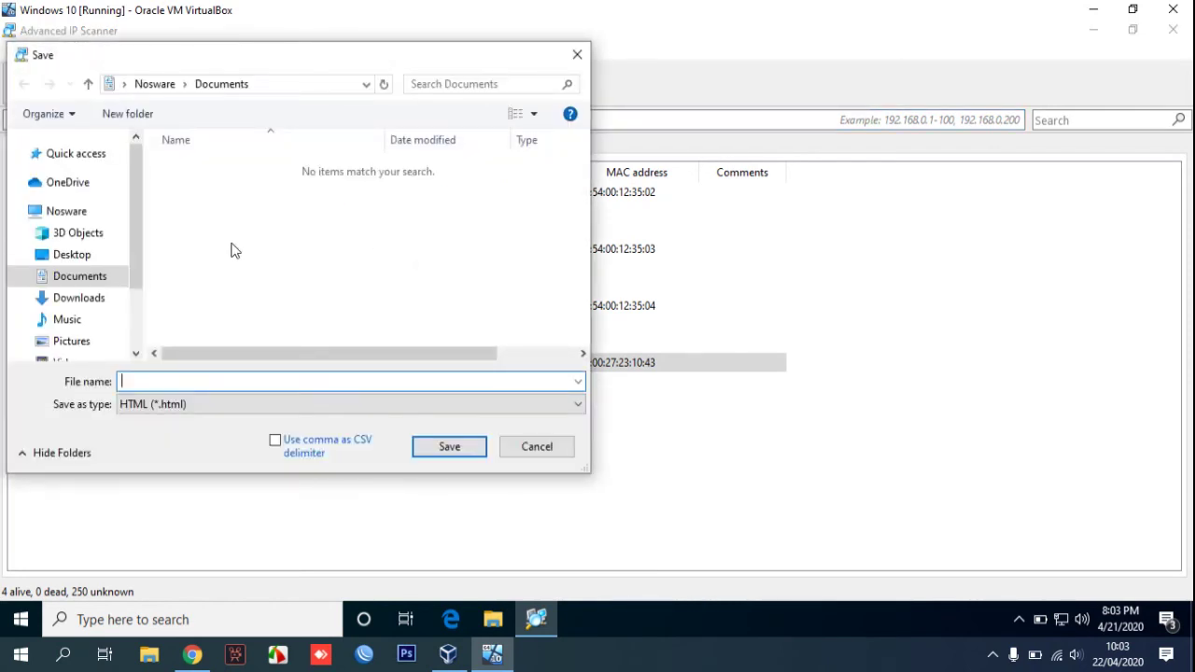
left_click(108, 256)
left_click(230, 404)
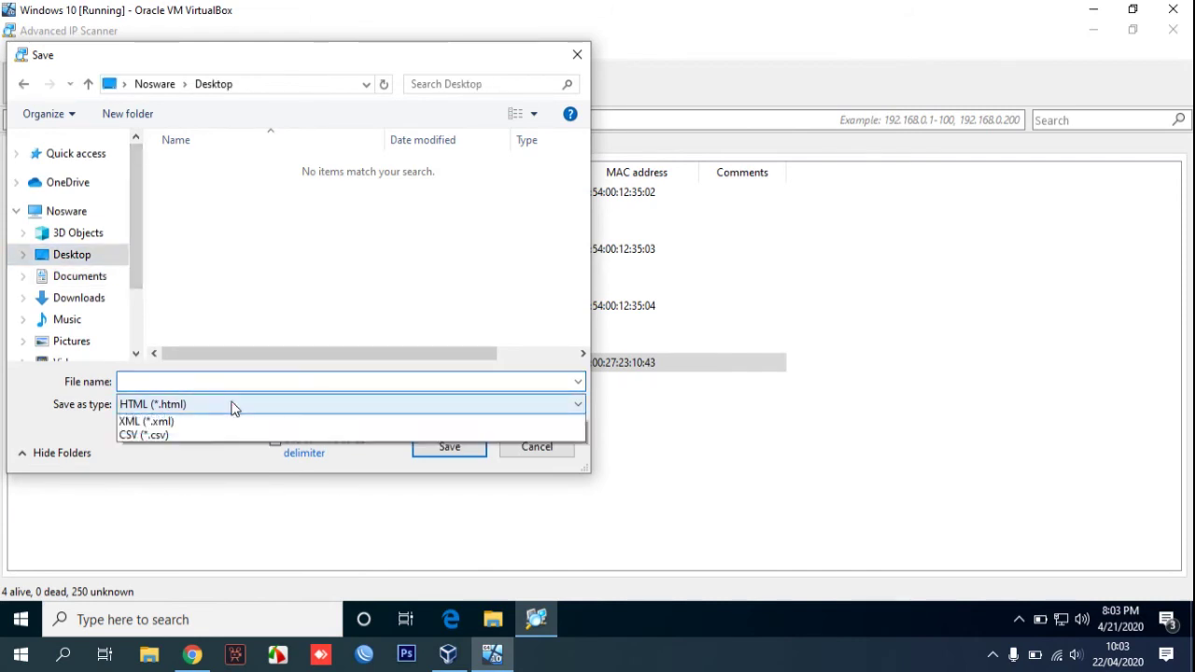
left_click(230, 450)
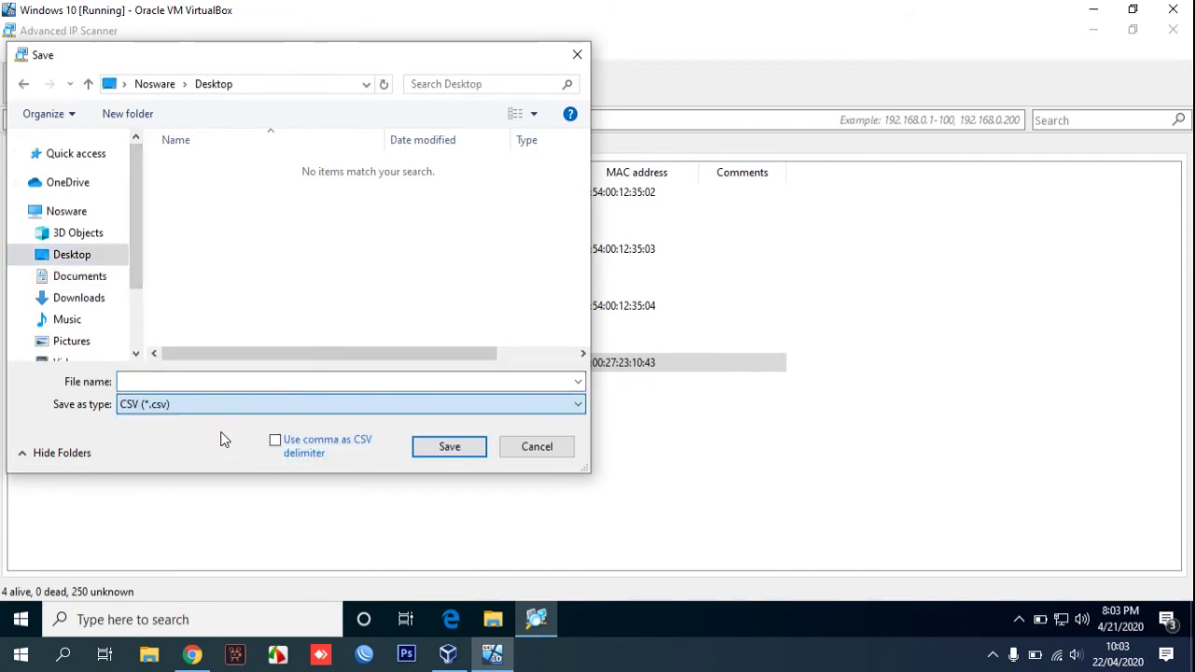
left_click(187, 381)
type("h")
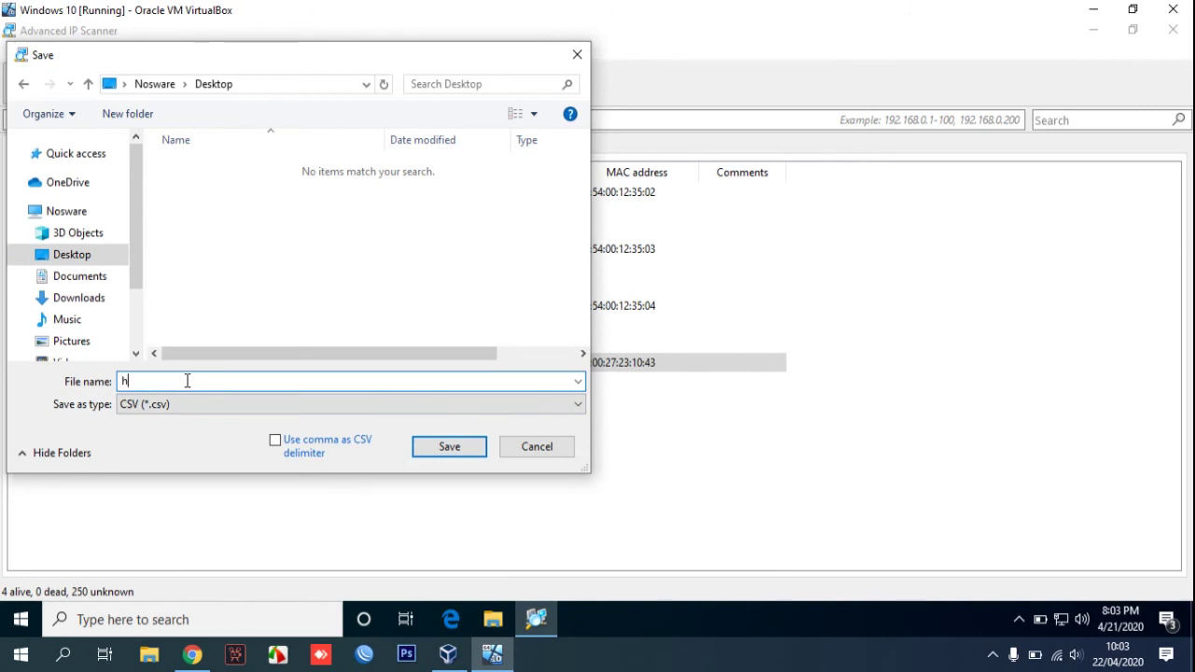
key("BackSpace")
type("results")
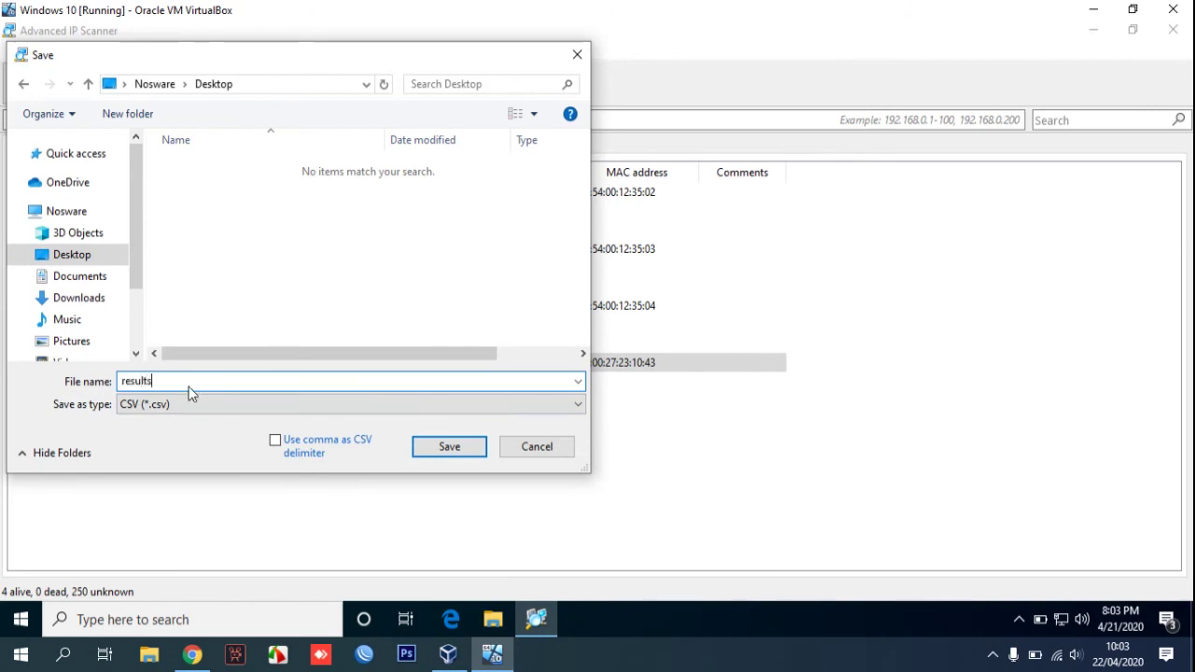
left_click(428, 449)
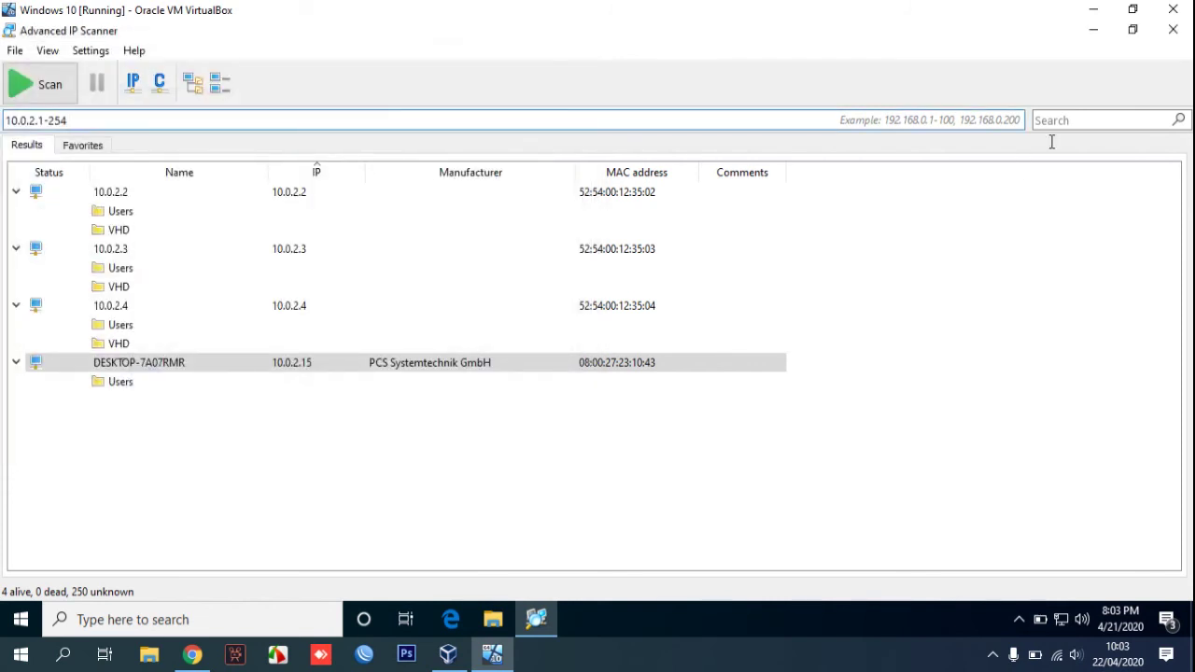
left_click(1093, 30)
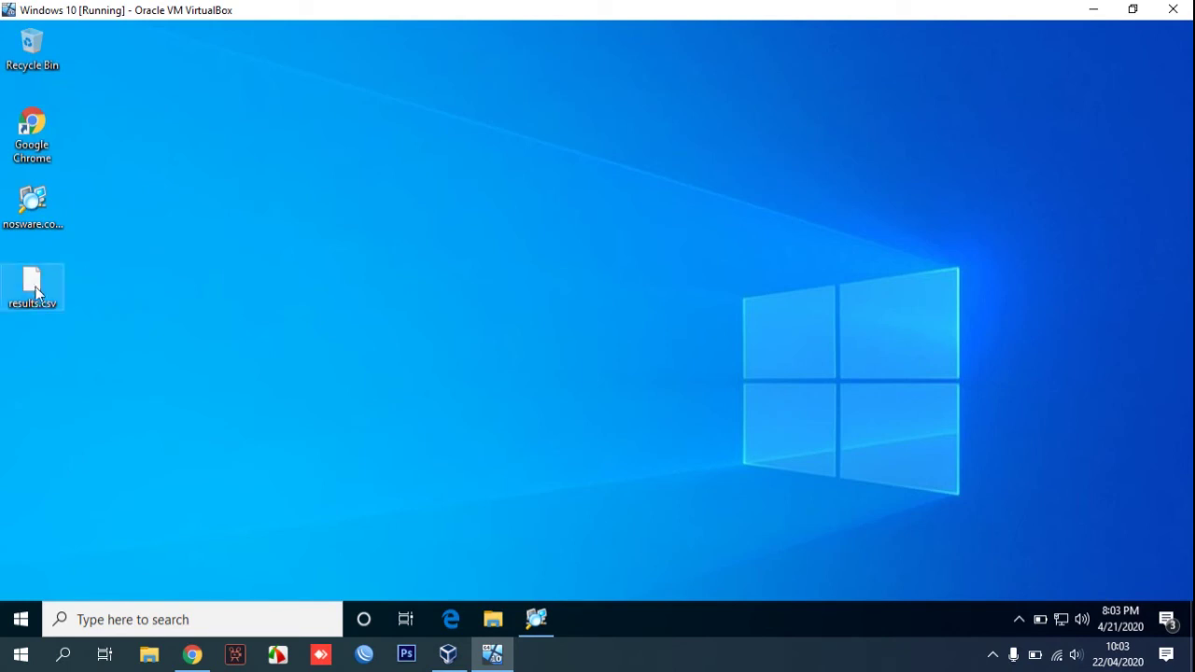
Return to Advanced IP Scanner and save the scan results to the Desktop as an HTML file named results.
left_click(536, 620)
left_click(19, 55)
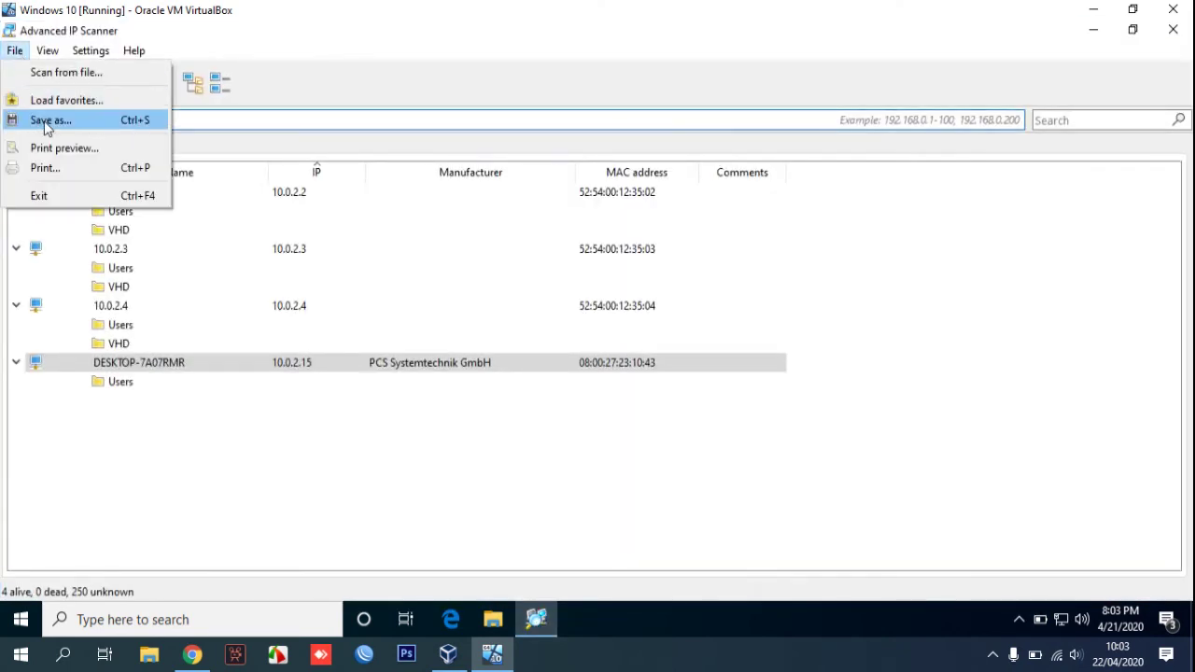
left_click(45, 119)
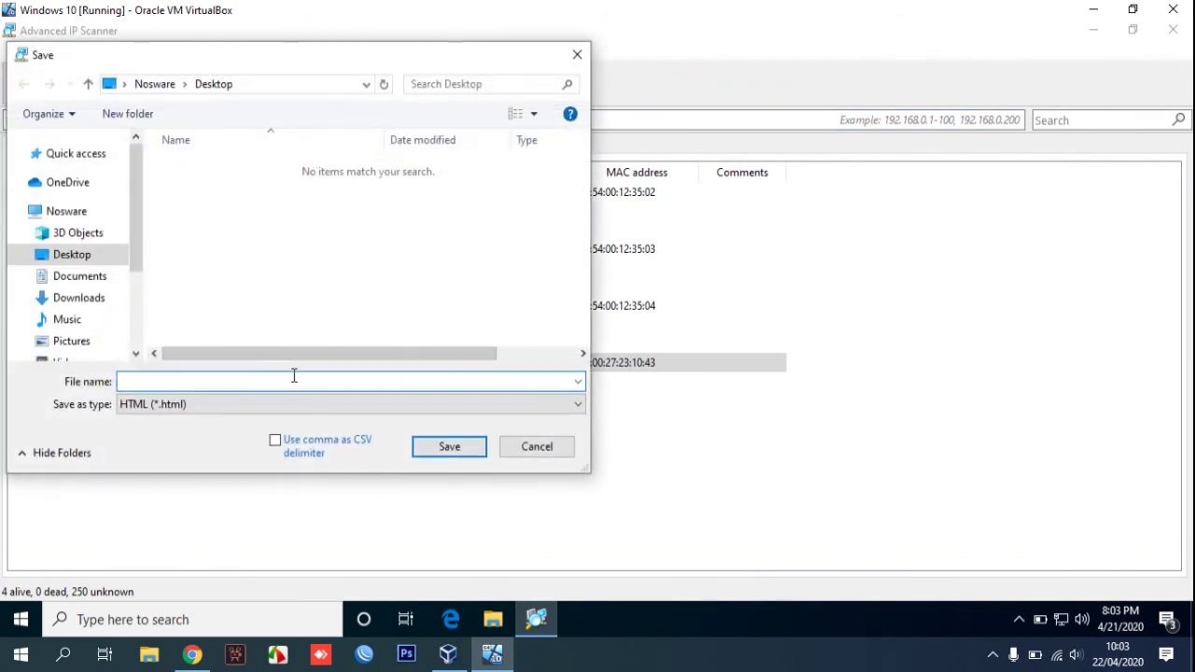
type("esults")
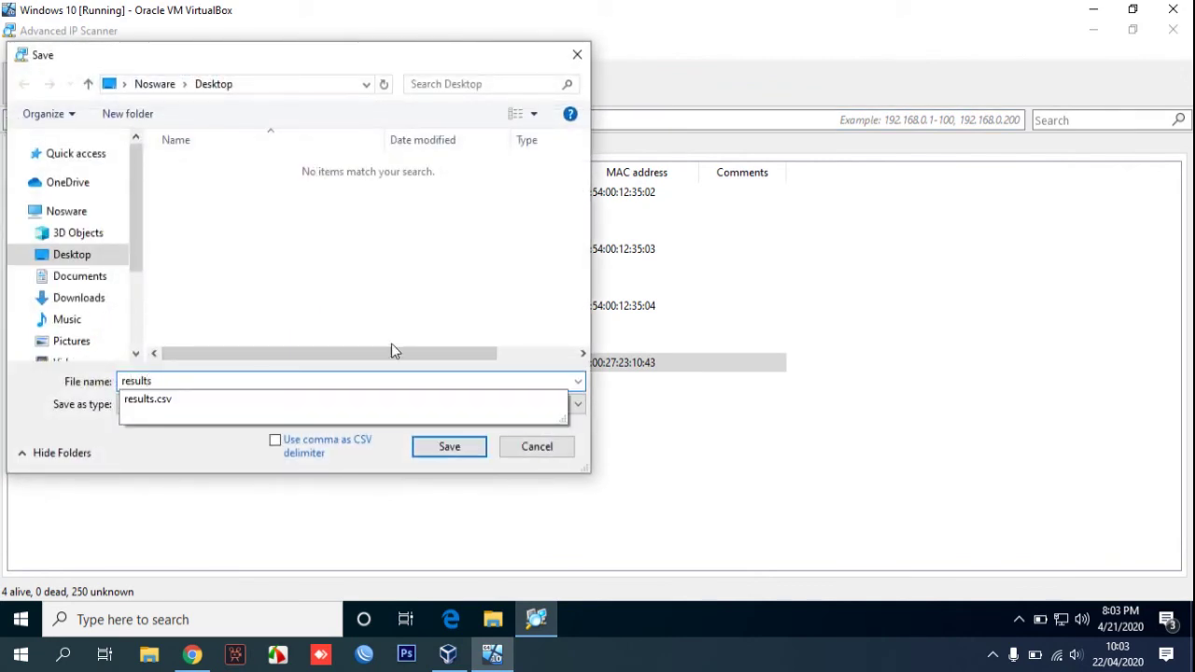
left_click(469, 454)
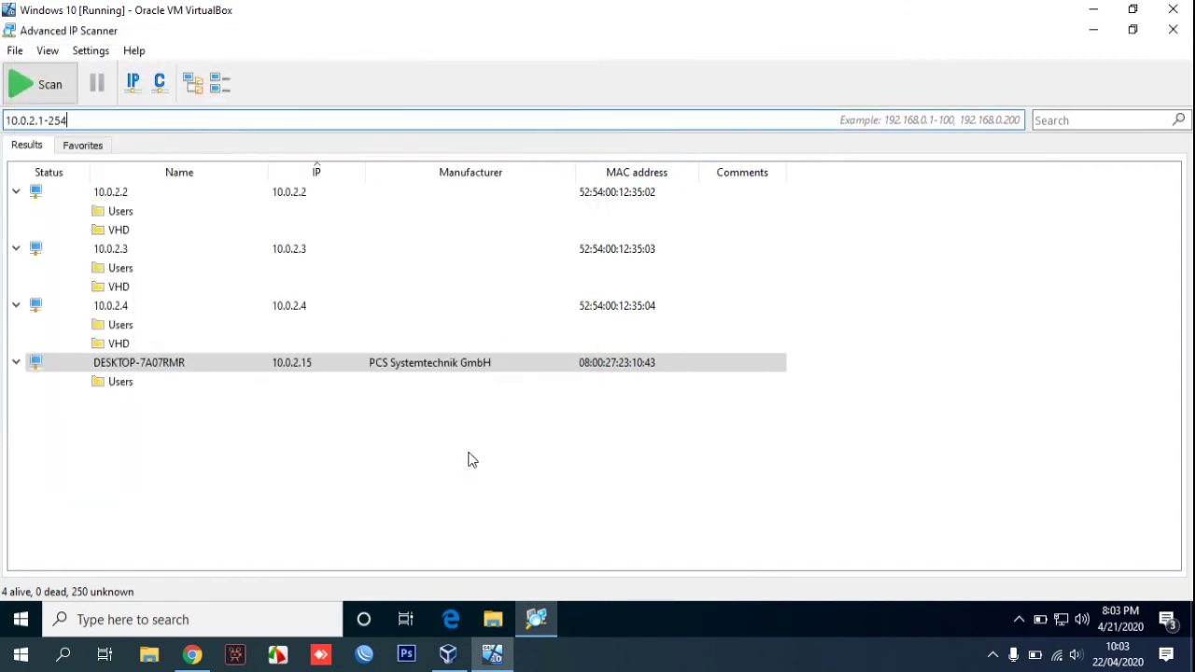
Open the saved results HTML file from the desktop in Google Chrome and examine the table of scanned hosts.
left_click(1096, 30)
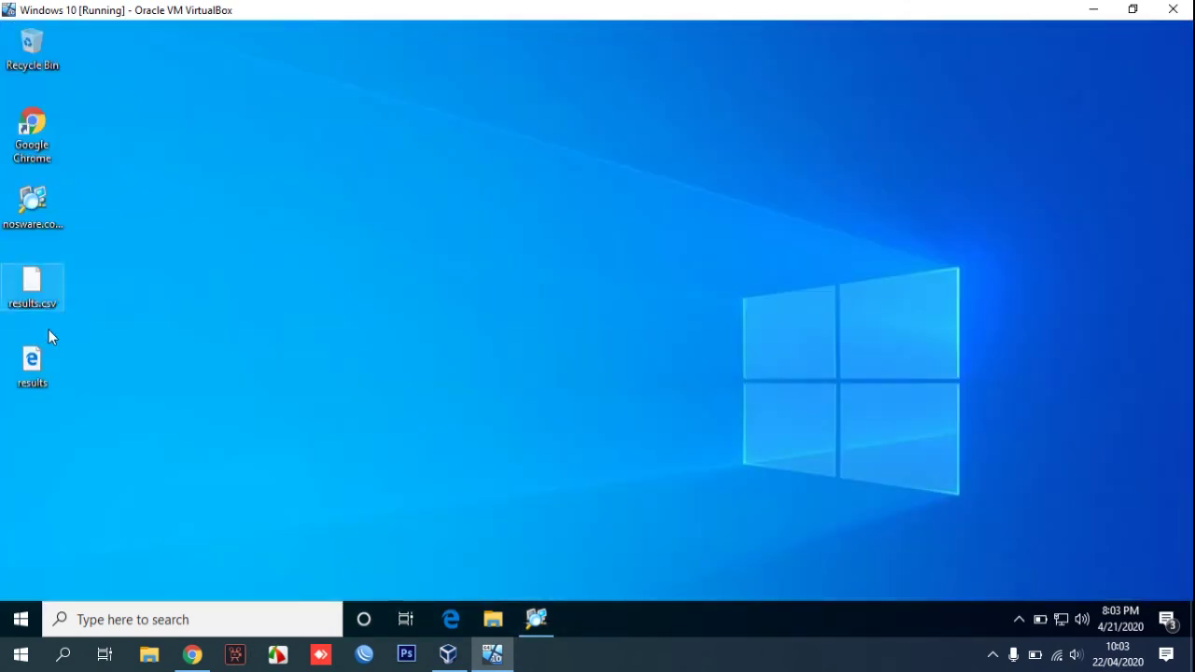
right_click(38, 364)
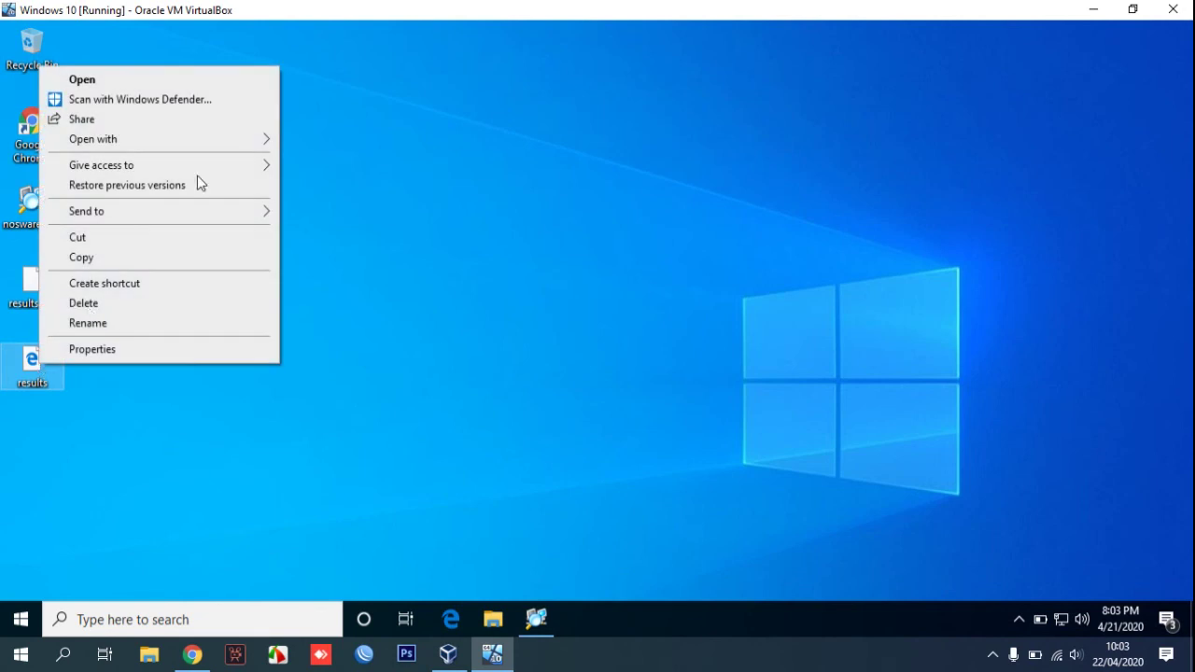
left_click(315, 144)
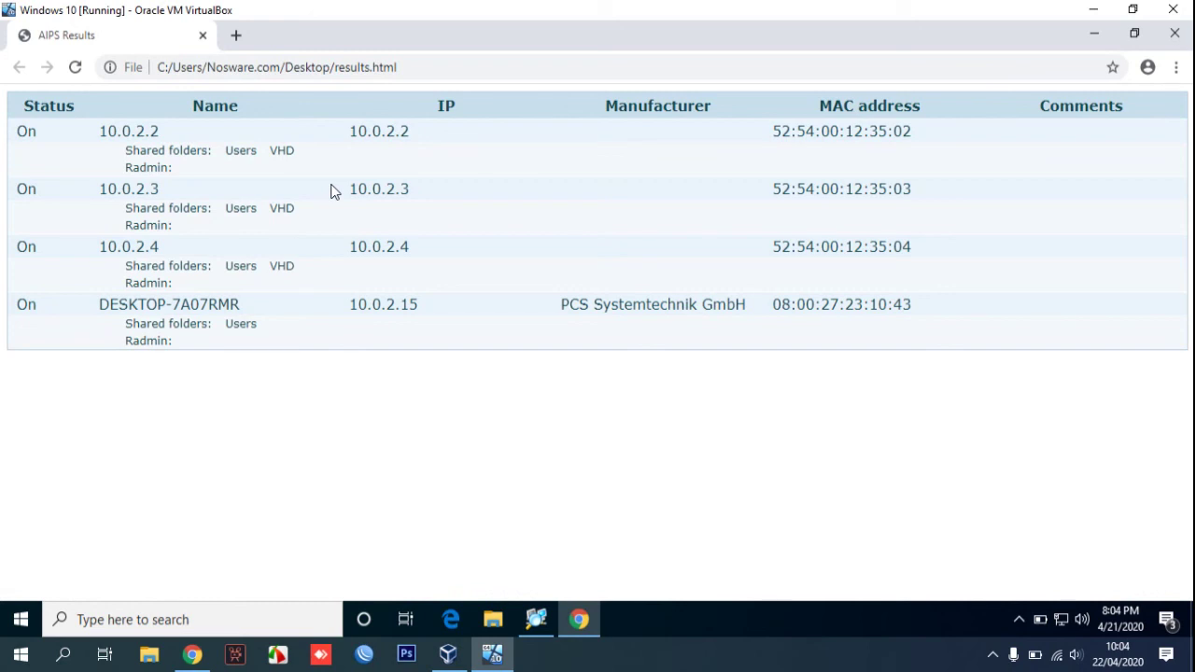
left_click_drag(1017, 419, 3, 101)
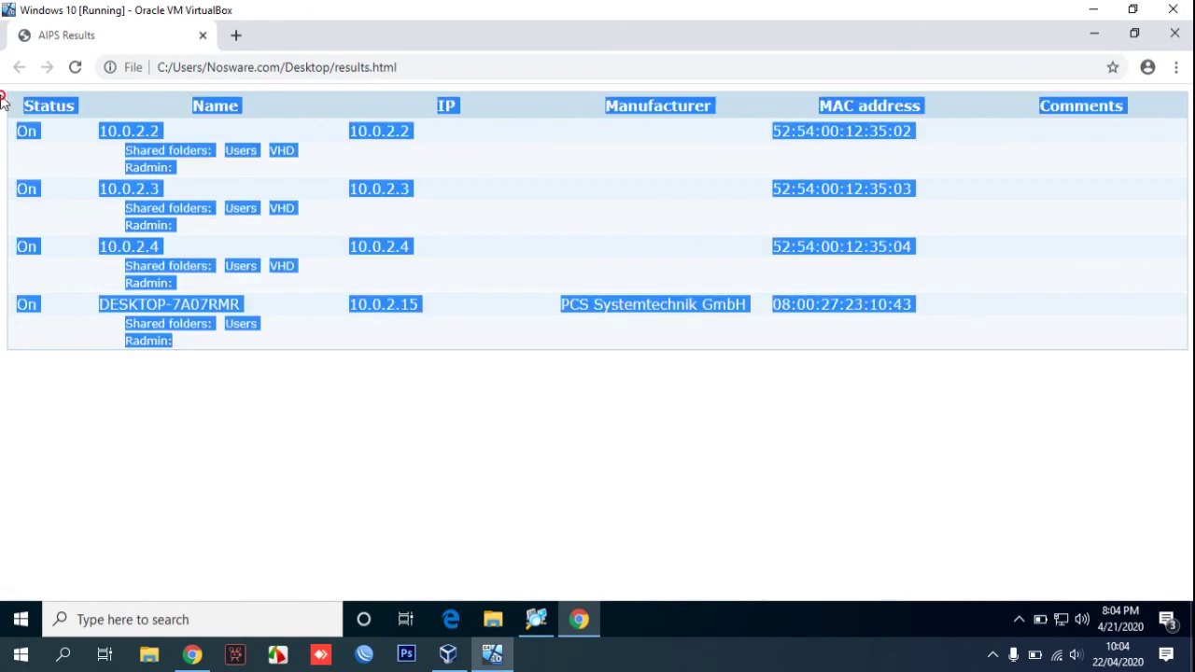
left_click(844, 241)
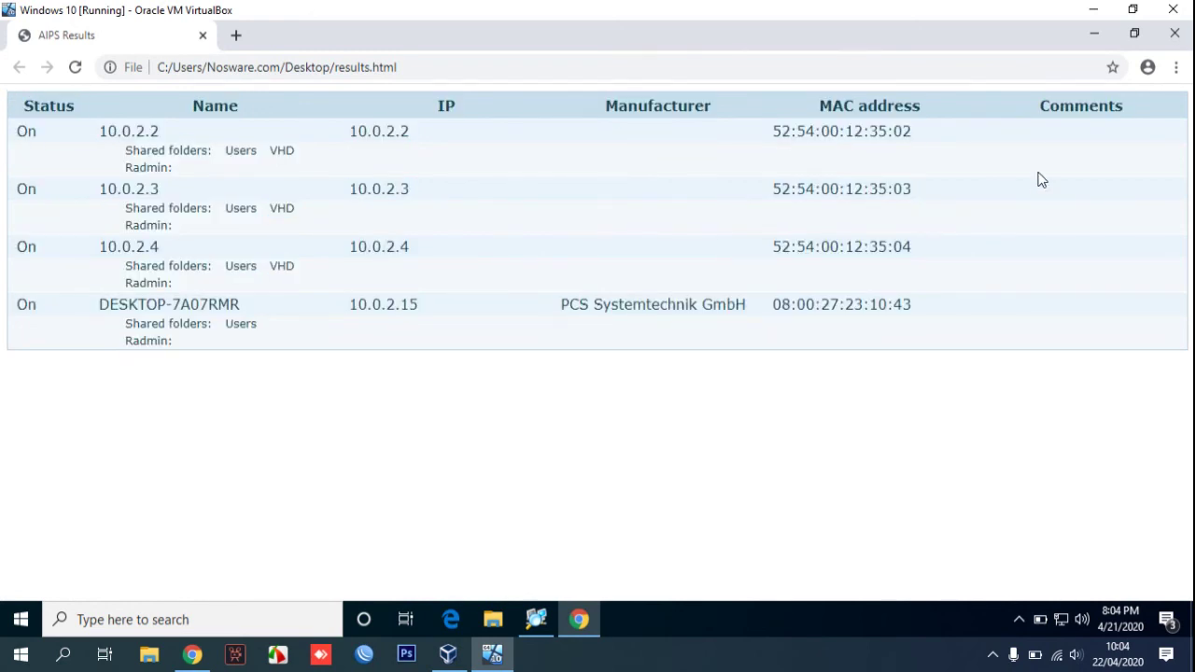